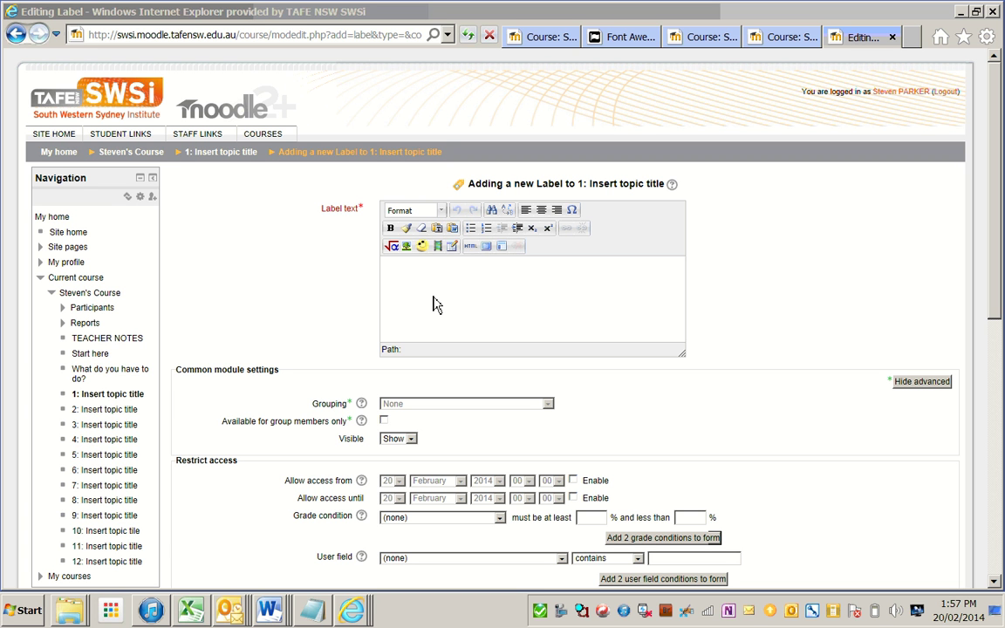
Insert the predefined Resources template as the new label's text, allowing the security prompt, and save the label to the course.
{"action": "left_click", "coordinate": [506, 254]}
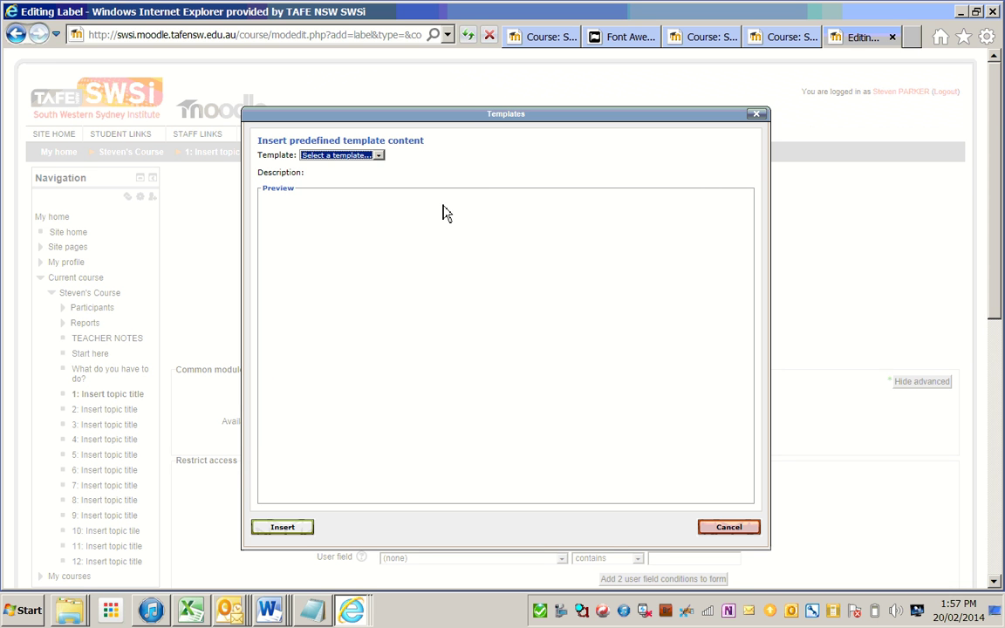
{"action": "left_click", "coordinate": [380, 156]}
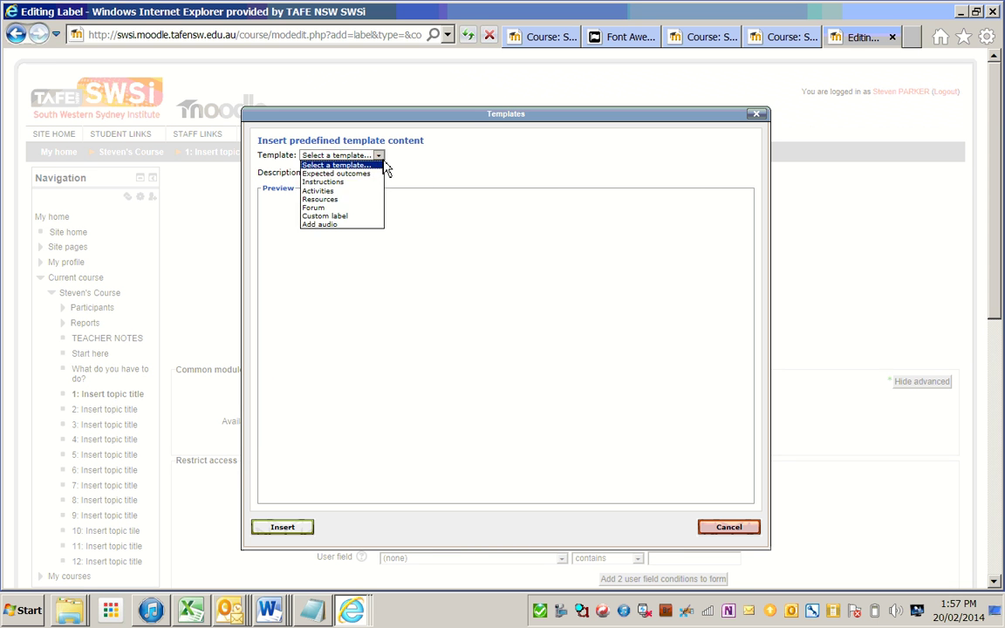
{"action": "left_click", "coordinate": [342, 201]}
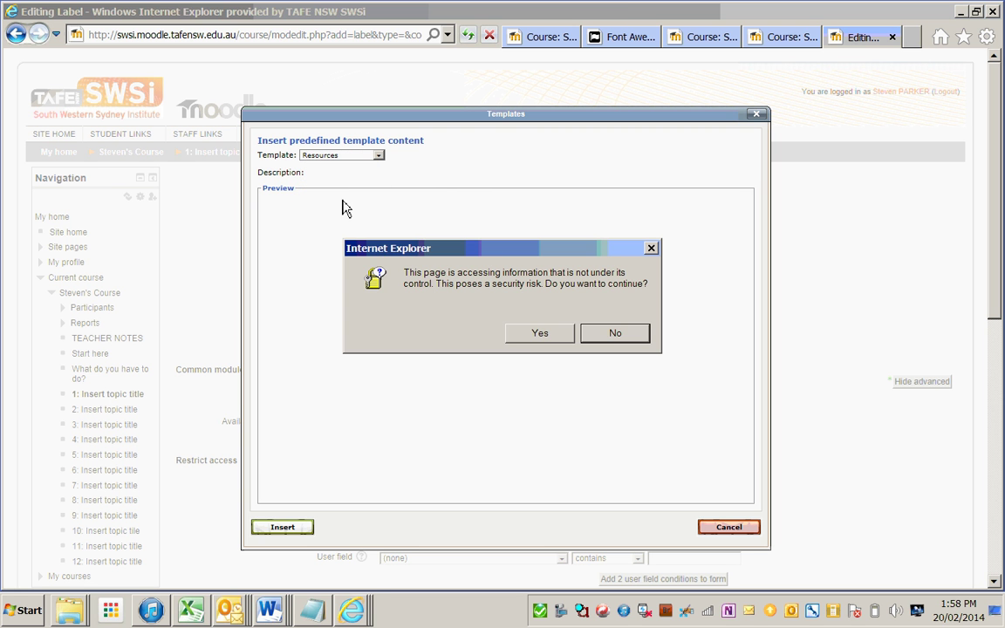
{"action": "left_click", "coordinate": [539, 335]}
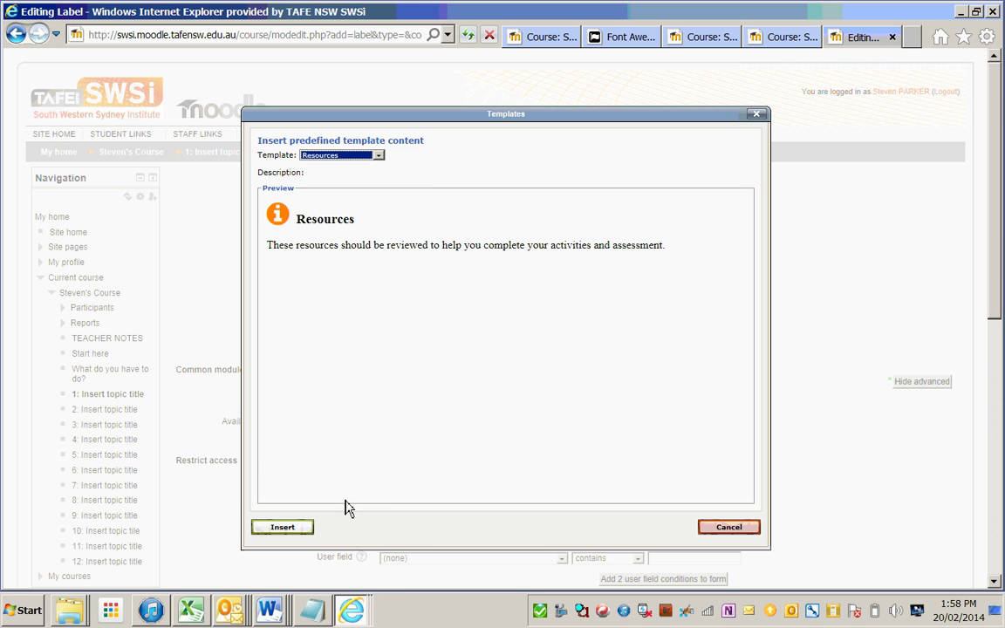
{"action": "left_click", "coordinate": [283, 527]}
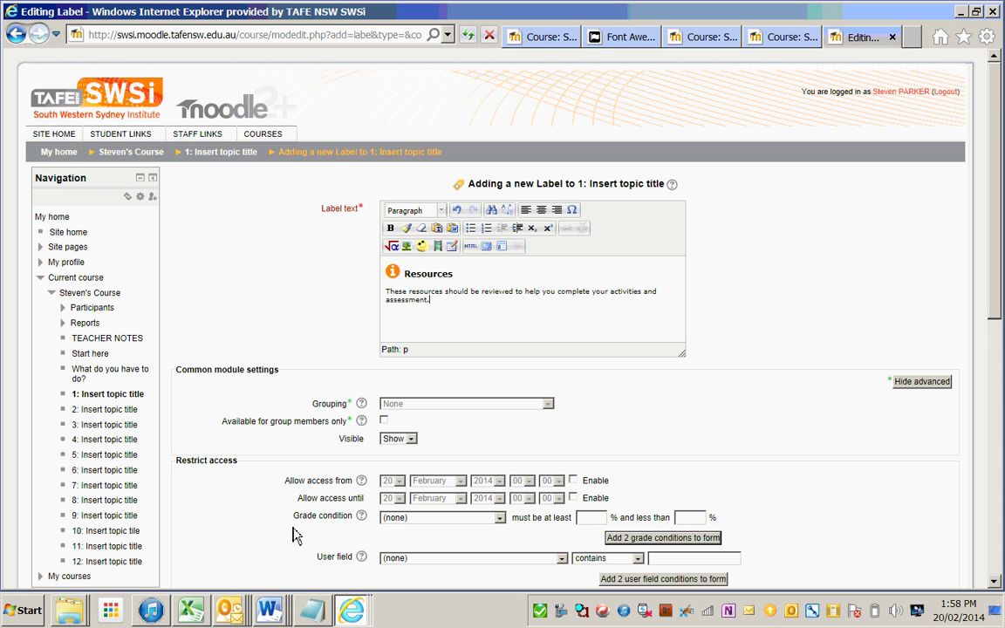
{"action": "left_click_drag", "start_coordinate": [1000, 305], "coordinate": [1000, 449]}
{"action": "left_click", "coordinate": [413, 322]}
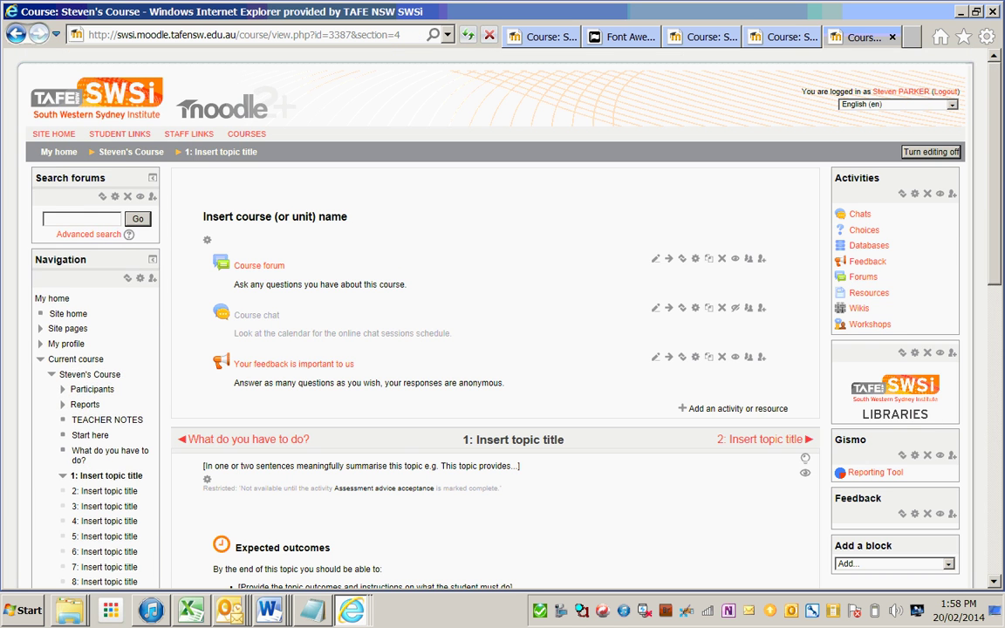
Add another Label resource at the end of topic 1, below the Resources label.
{"action": "scroll", "coordinate": [991, 323], "scroll_direction": "down", "scroll_amount": 6}
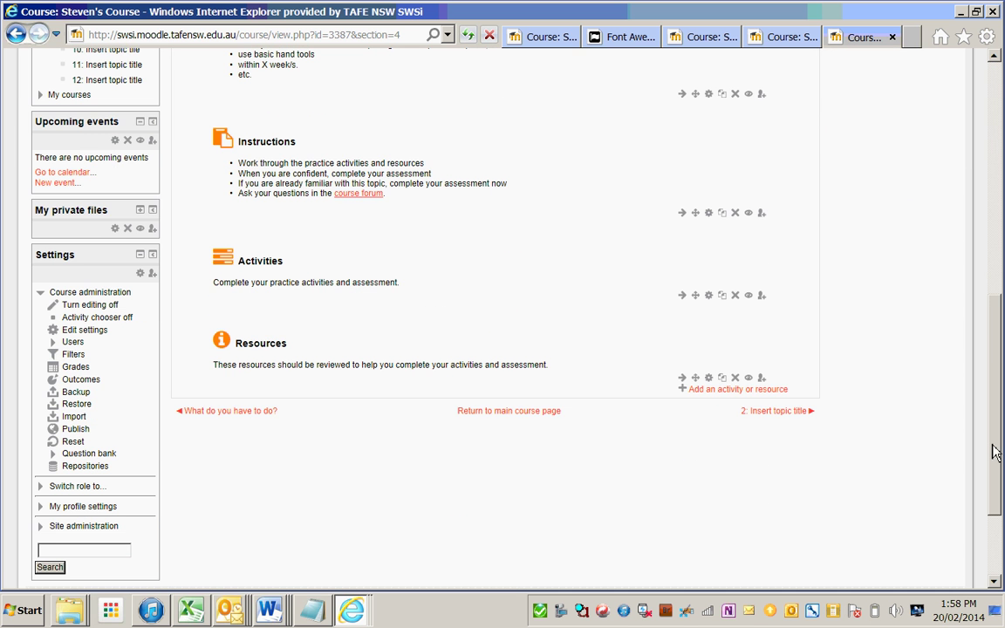
{"action": "left_click", "coordinate": [749, 390]}
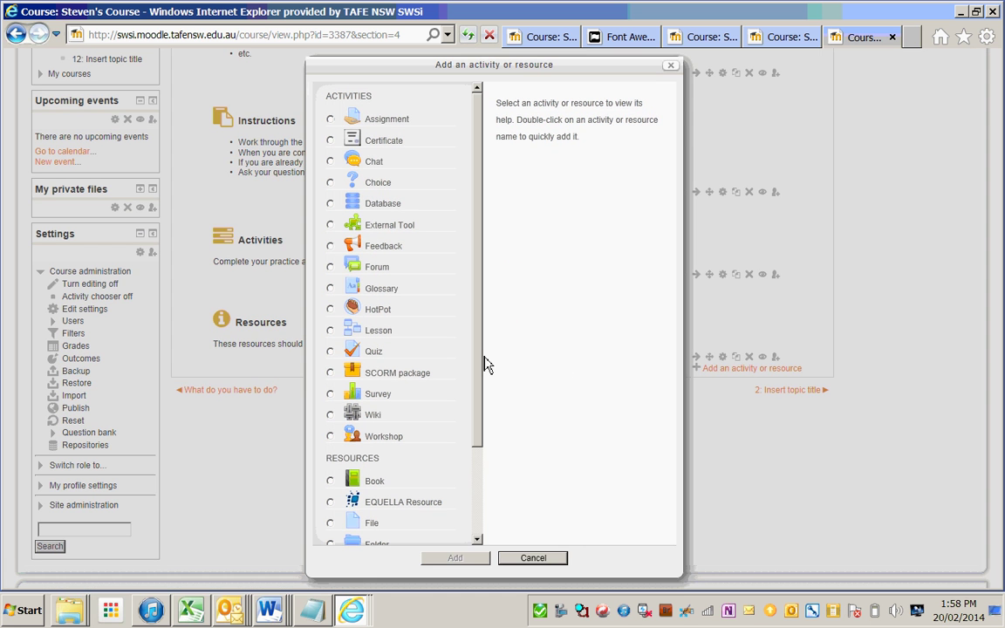
{"action": "left_click_drag", "start_coordinate": [479, 362], "coordinate": [478, 451]}
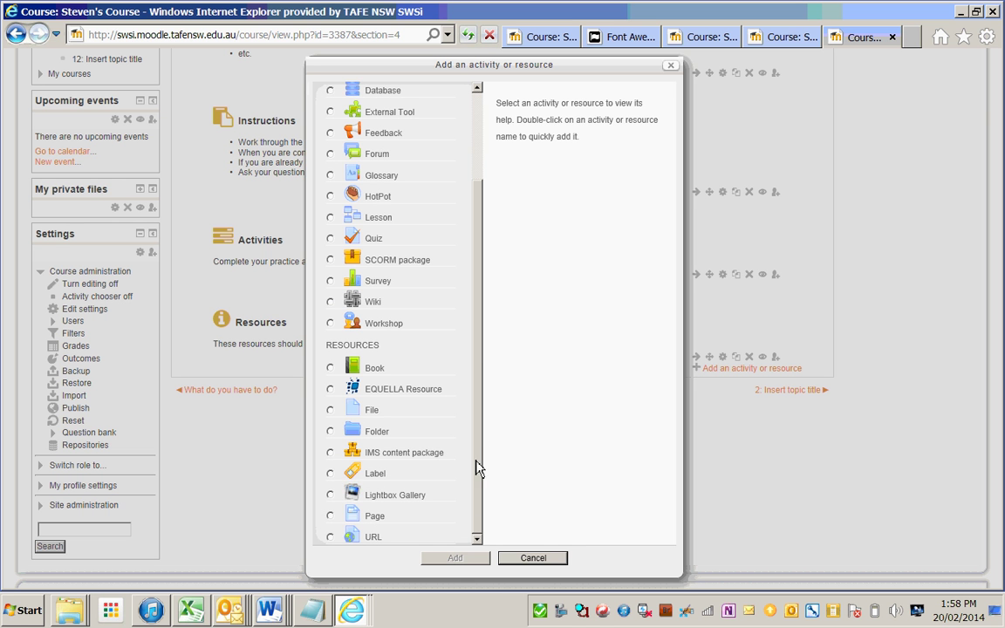
{"action": "left_click", "coordinate": [330, 475]}
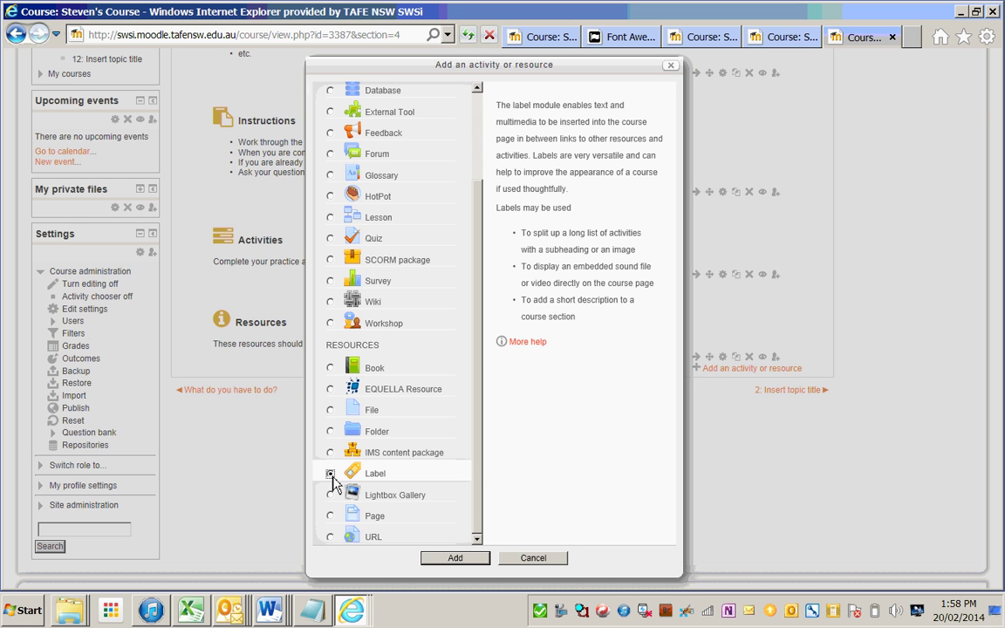
{"action": "left_click", "coordinate": [458, 561]}
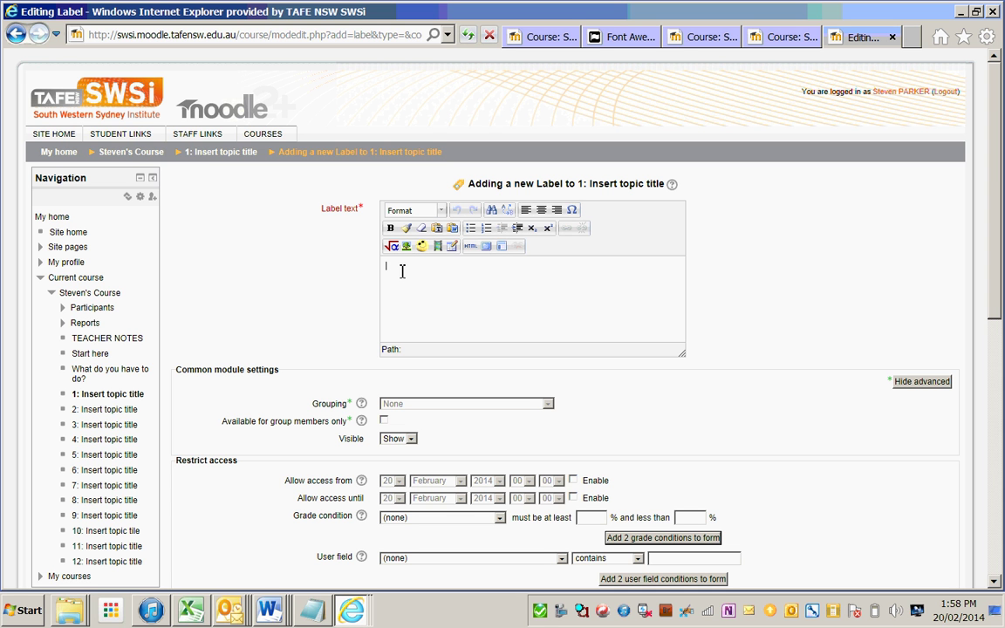
Insert the predefined Forum template as the label text, allowing the security prompt, and save the label to the course.
{"action": "left_click", "coordinate": [503, 247]}
{"action": "left_click", "coordinate": [377, 157]}
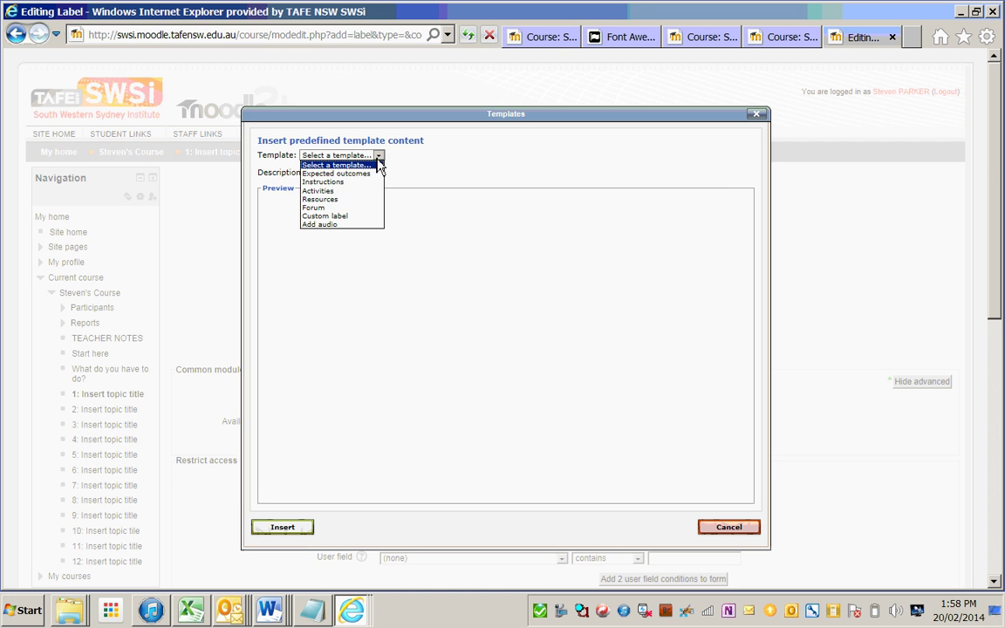
{"action": "left_click", "coordinate": [346, 210]}
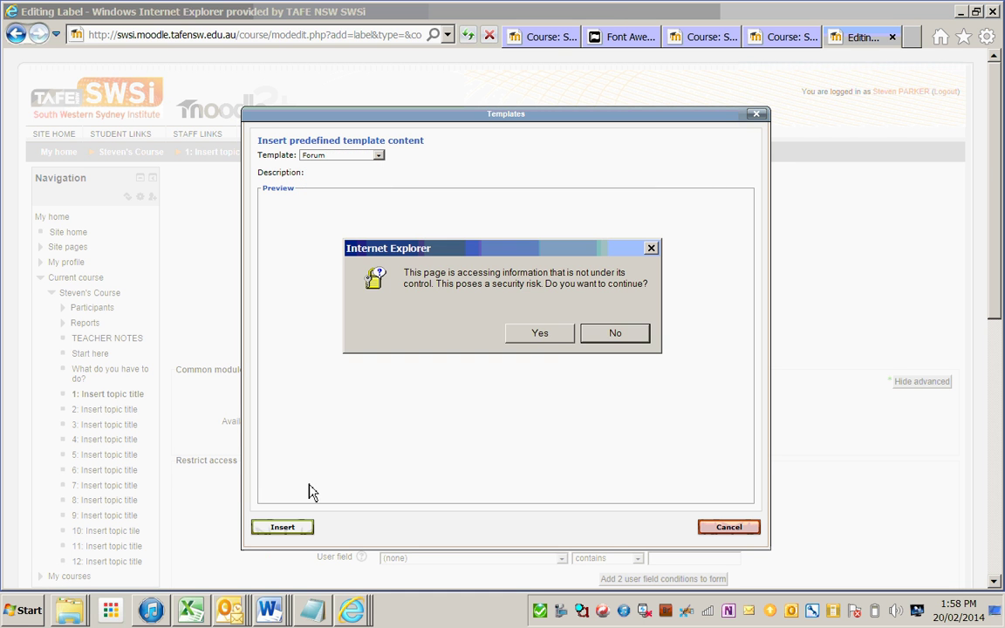
{"action": "left_click", "coordinate": [548, 337]}
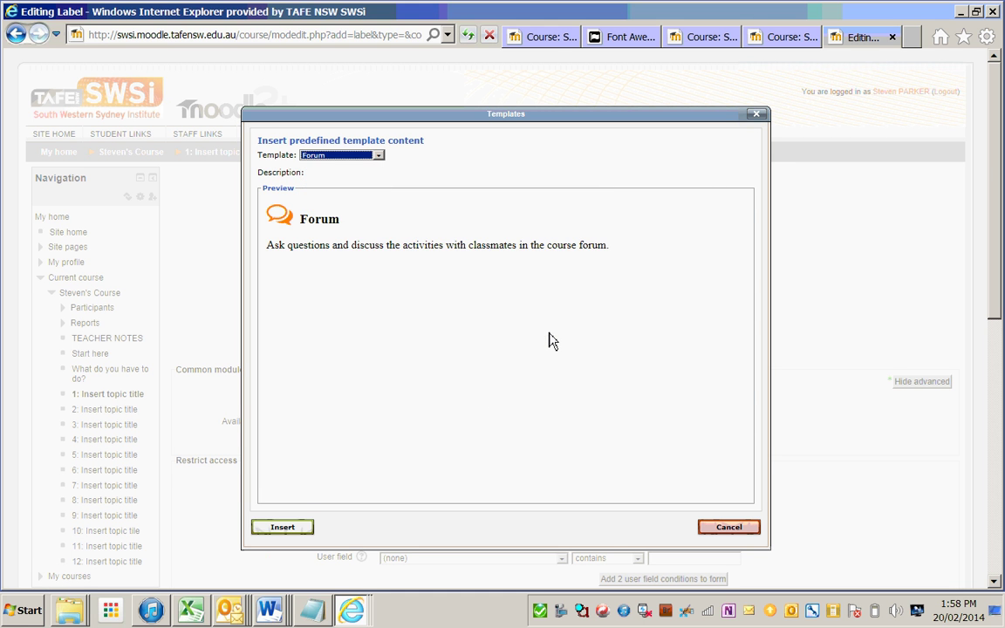
{"action": "left_click", "coordinate": [284, 527]}
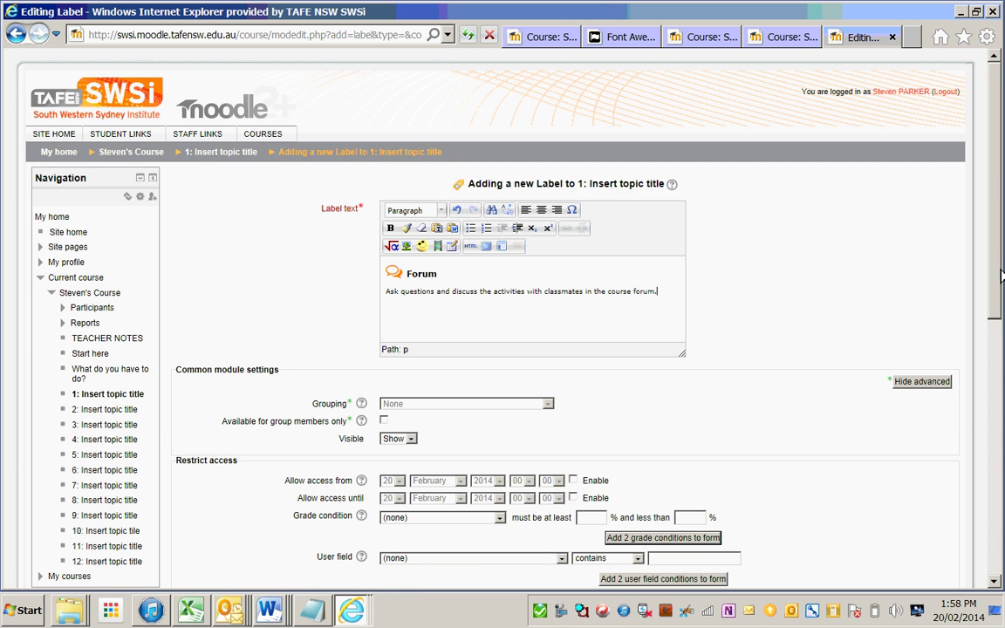
{"action": "scroll", "coordinate": [611, 392], "scroll_direction": "down", "scroll_amount": 4}
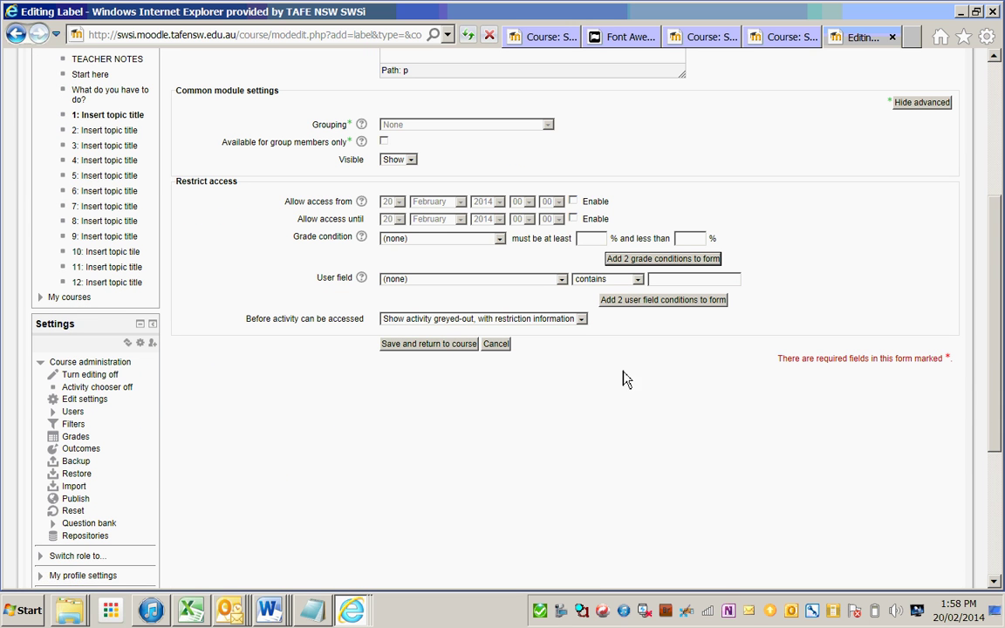
{"action": "left_click", "coordinate": [439, 349]}
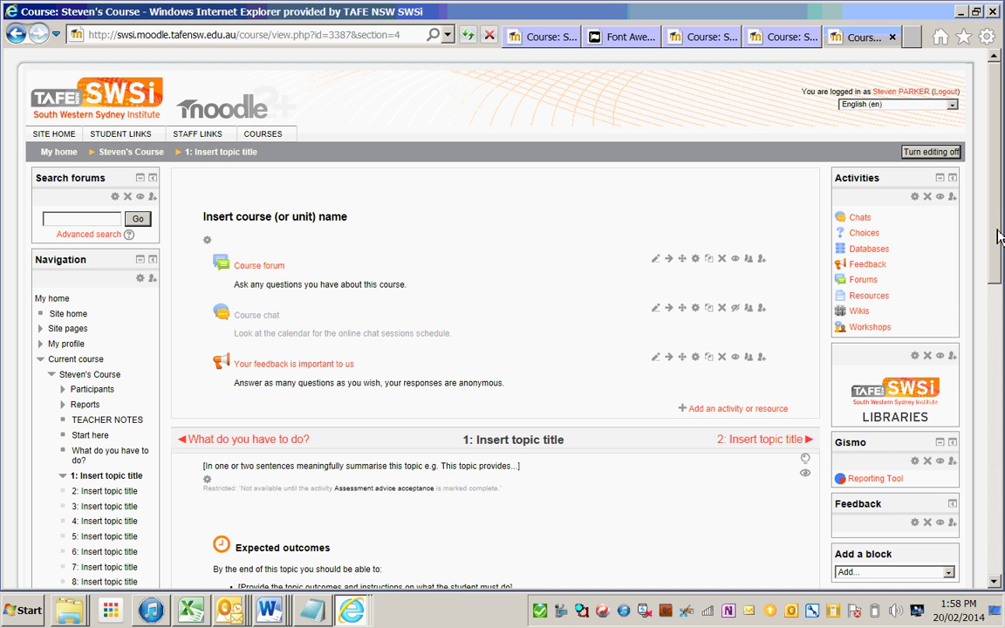
Switch to the Non-editing teacher role and continue past the permissions error to the main course page.
{"action": "left_click_drag", "start_coordinate": [999, 236], "coordinate": [977, 482]}
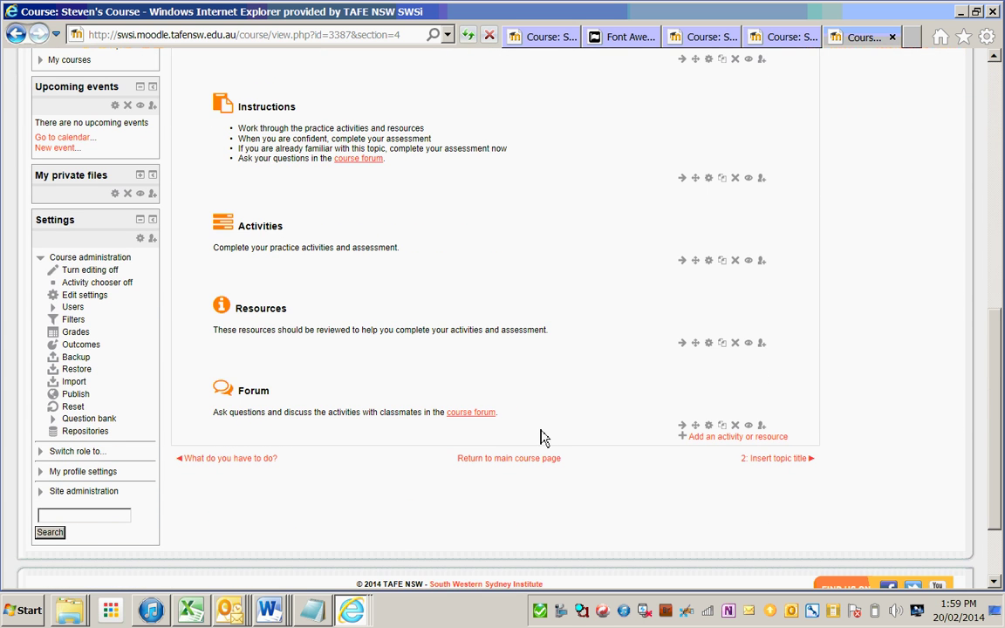
{"action": "left_click", "coordinate": [40, 452]}
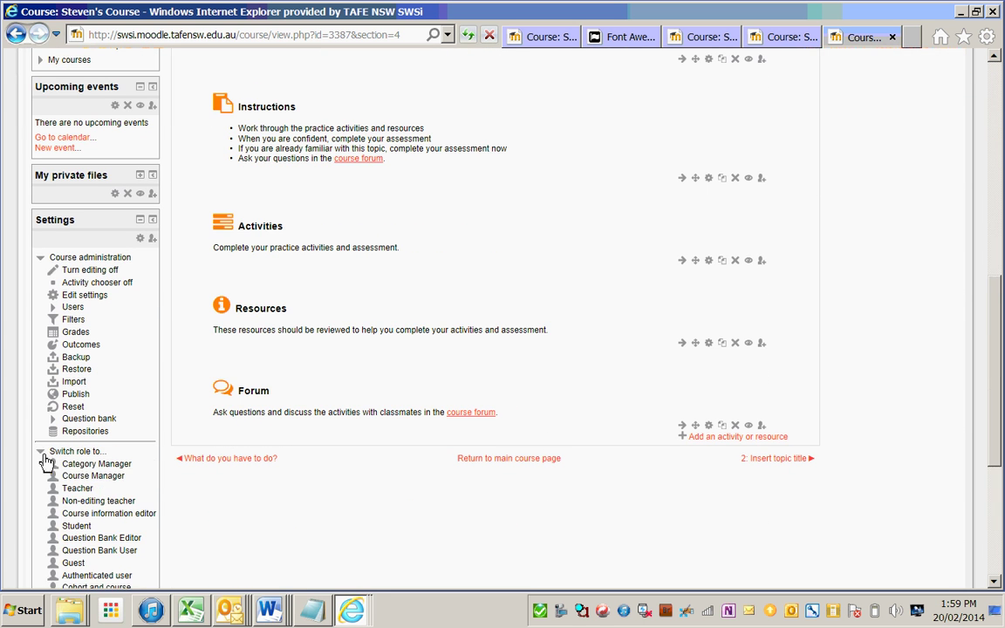
{"action": "left_click", "coordinate": [80, 502]}
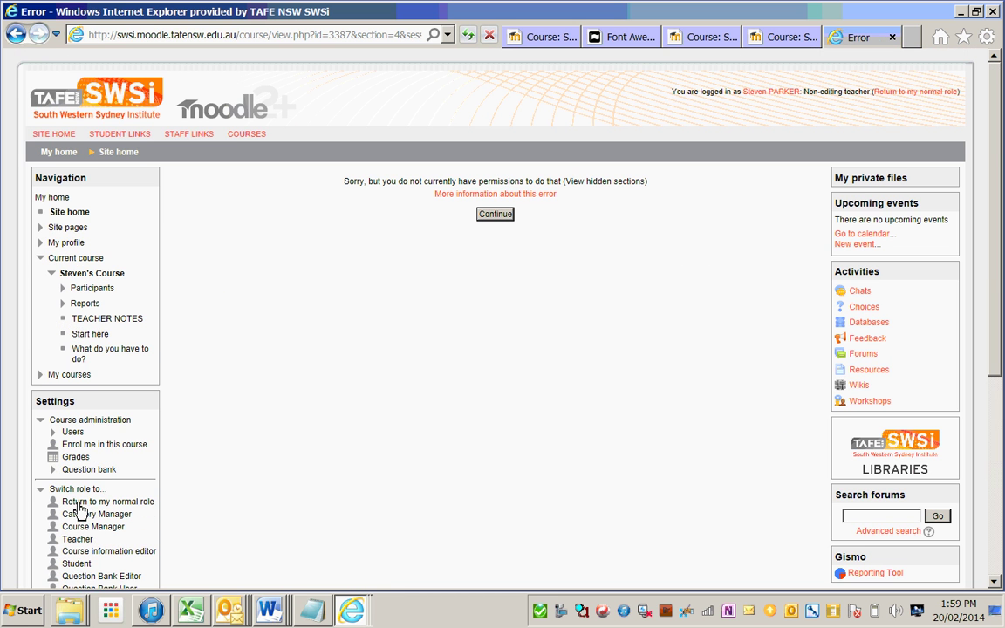
{"action": "left_click", "coordinate": [501, 216]}
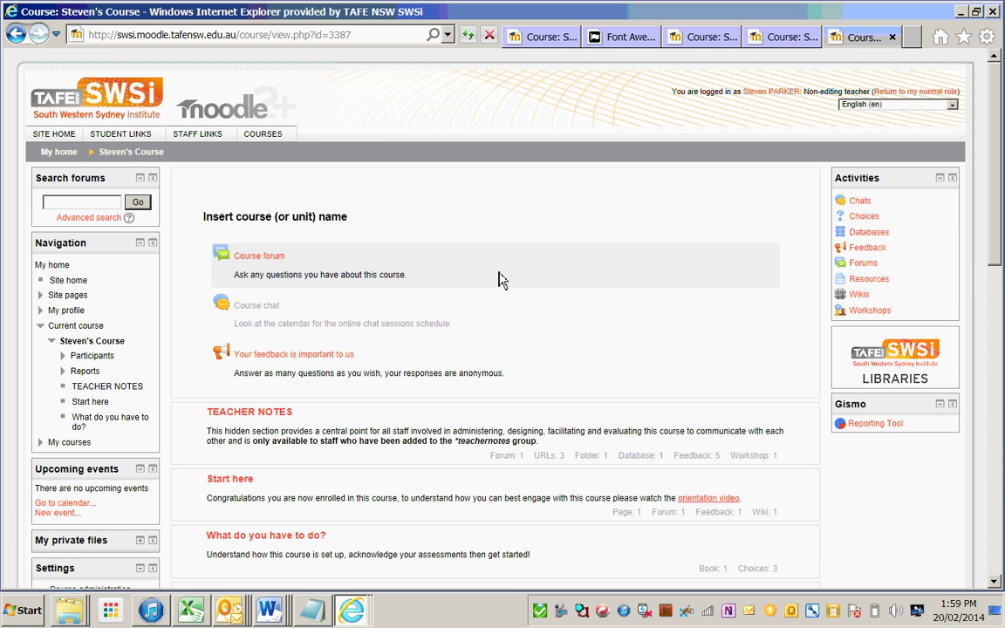
Start a new discussion topic in the Course forum with the subject "Custom content".
{"action": "left_click", "coordinate": [268, 262]}
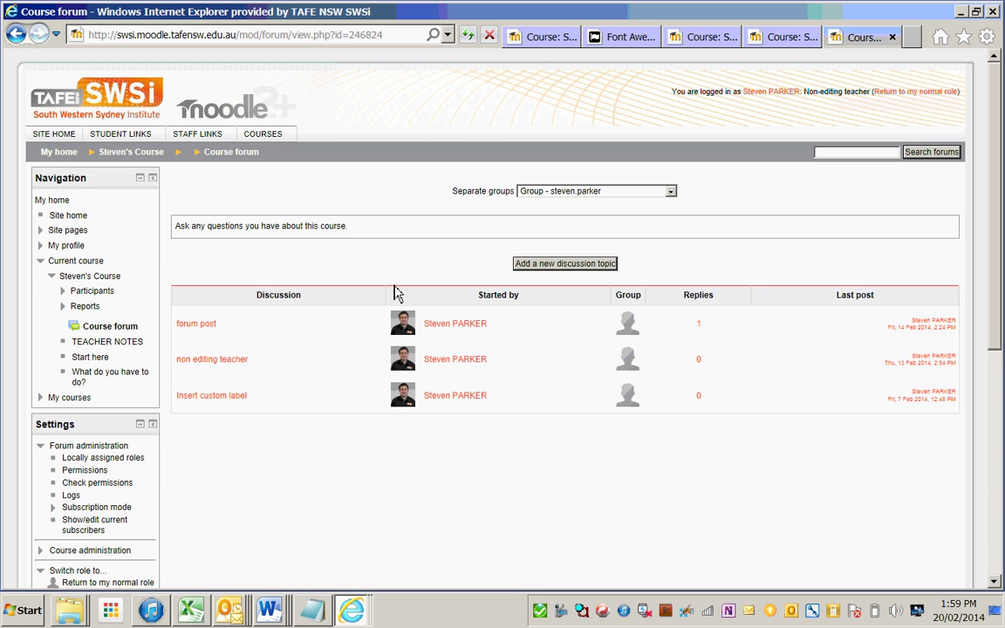
{"action": "left_click", "coordinate": [576, 270]}
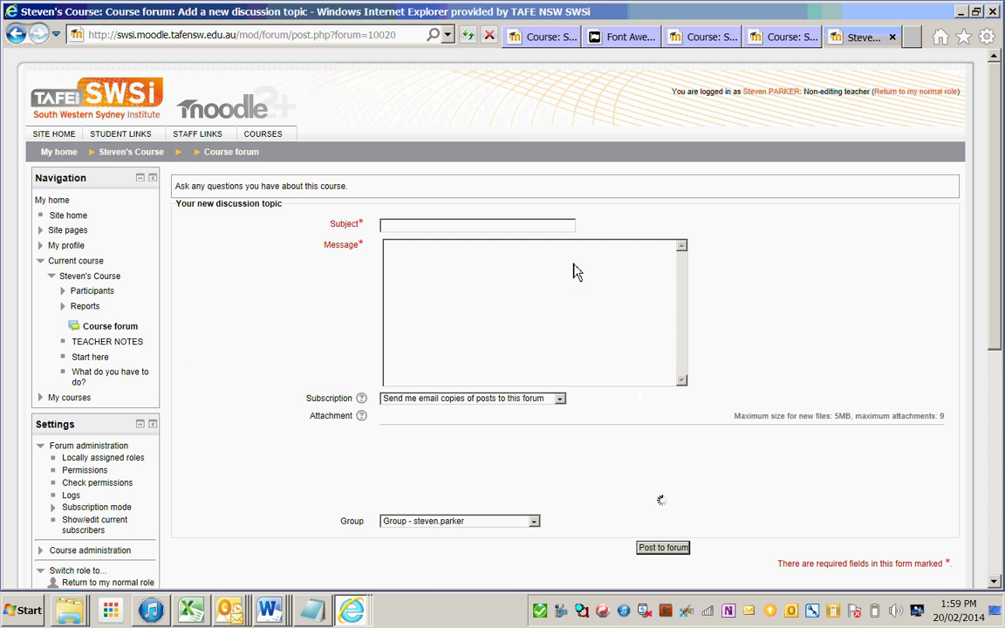
{"action": "left_click", "coordinate": [416, 320]}
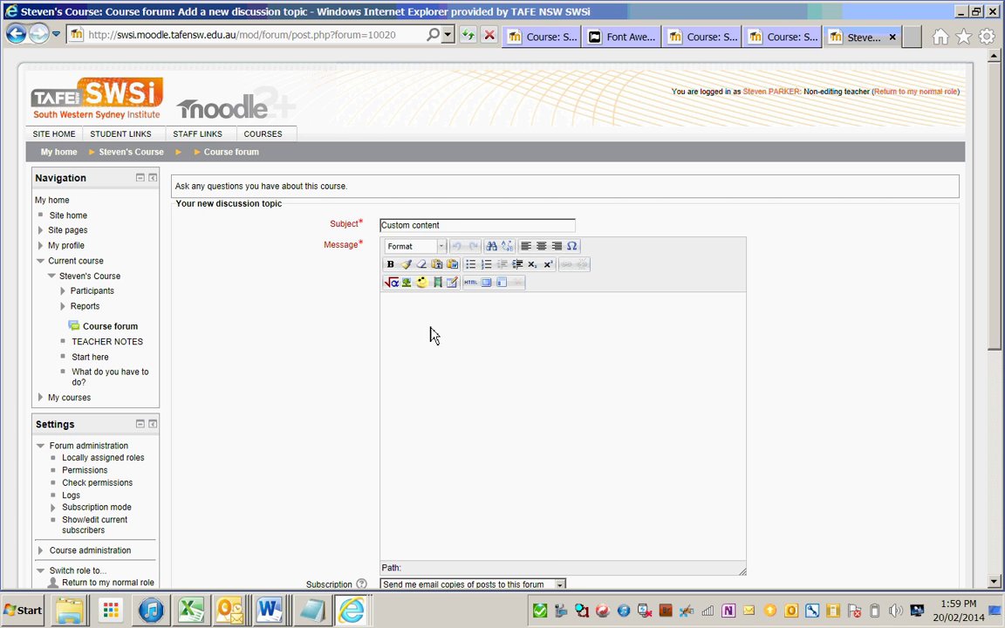
Choose the predefined Custom label template for the forum message and allow its preview to load.
{"action": "left_click", "coordinate": [502, 286]}
{"action": "left_click", "coordinate": [379, 157]}
{"action": "left_click", "coordinate": [344, 216]}
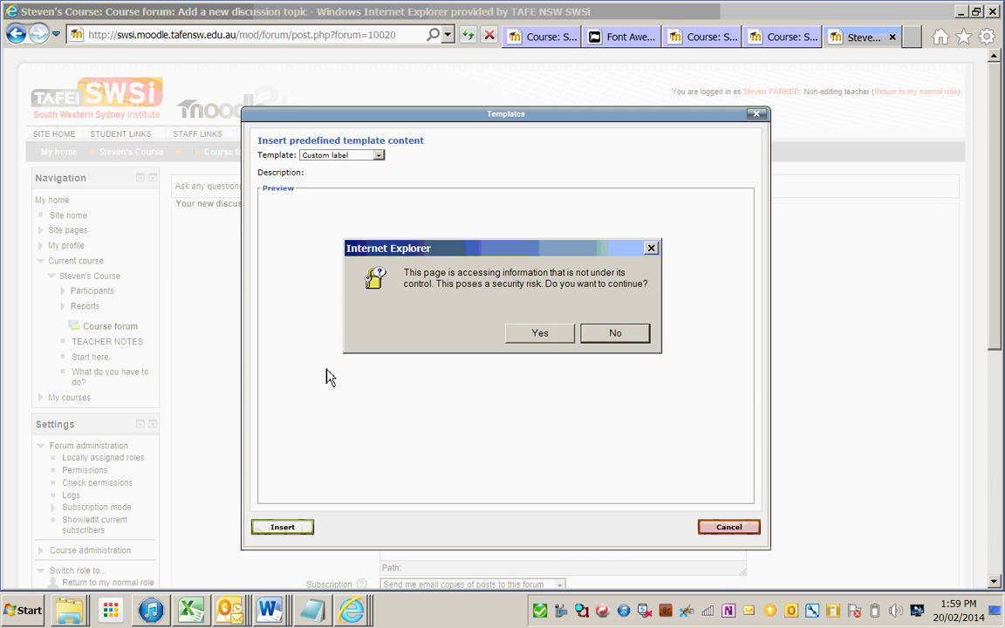
{"action": "left_click", "coordinate": [528, 341]}
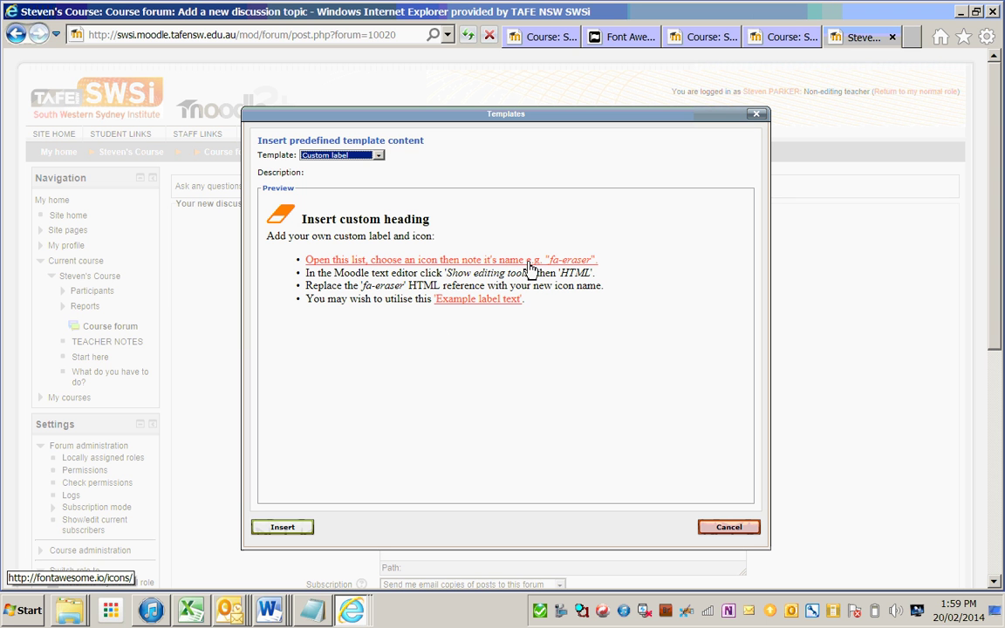
Look through the Web Application Icons in the open Font Awesome list for the name of a film icon.
{"action": "left_click", "coordinate": [622, 39]}
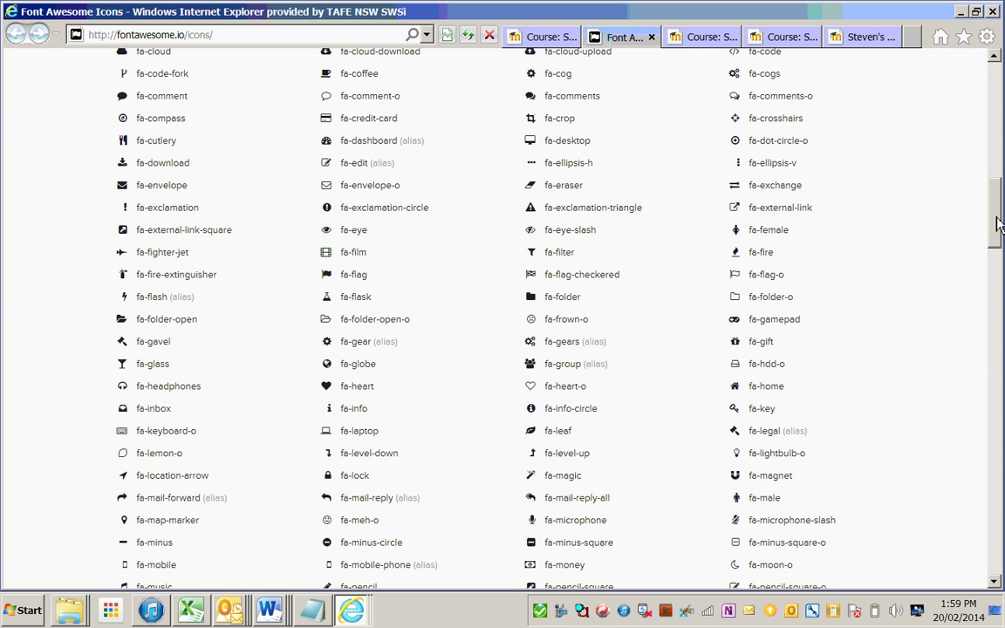
{"action": "scroll", "coordinate": [999, 222], "scroll_direction": "up", "scroll_amount": 1}
{"action": "left_click_drag", "start_coordinate": [998, 222], "coordinate": [1001, 167]}
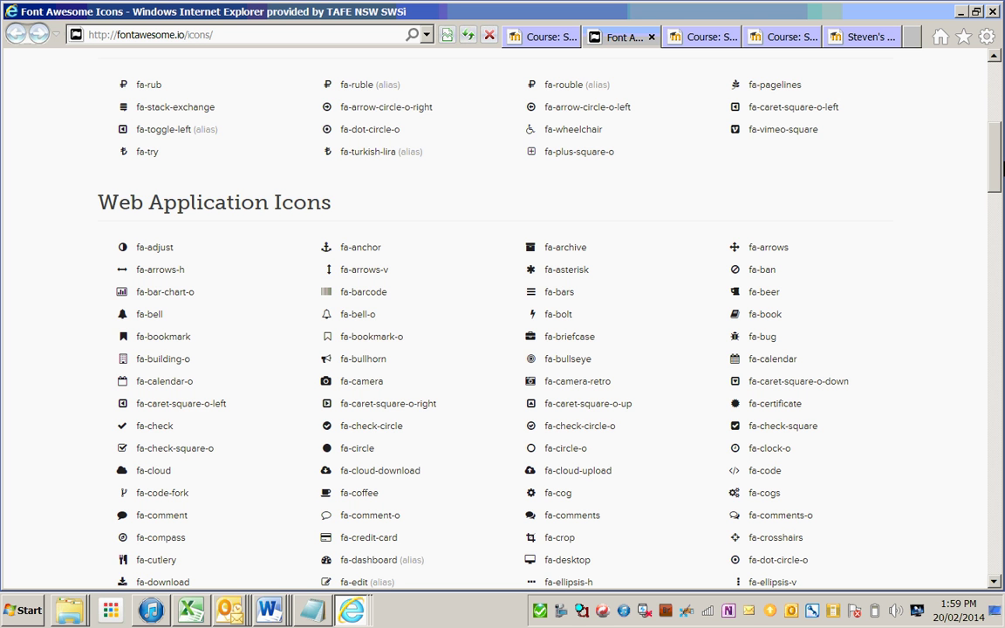
{"action": "left_click_drag", "start_coordinate": [1001, 167], "coordinate": [1003, 184]}
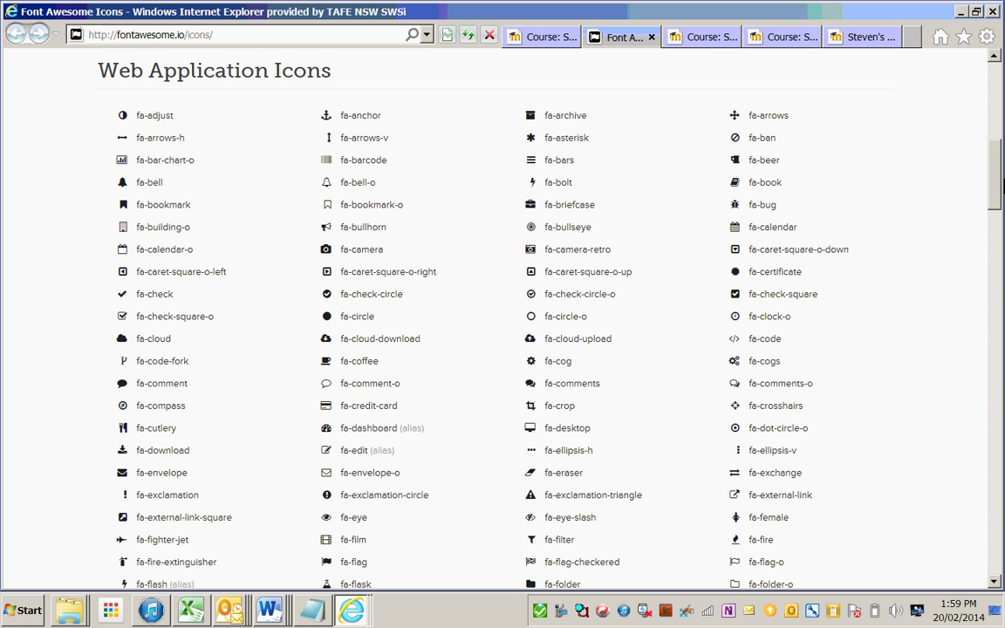
{"action": "left_click_drag", "start_coordinate": [1003, 184], "coordinate": [1001, 220]}
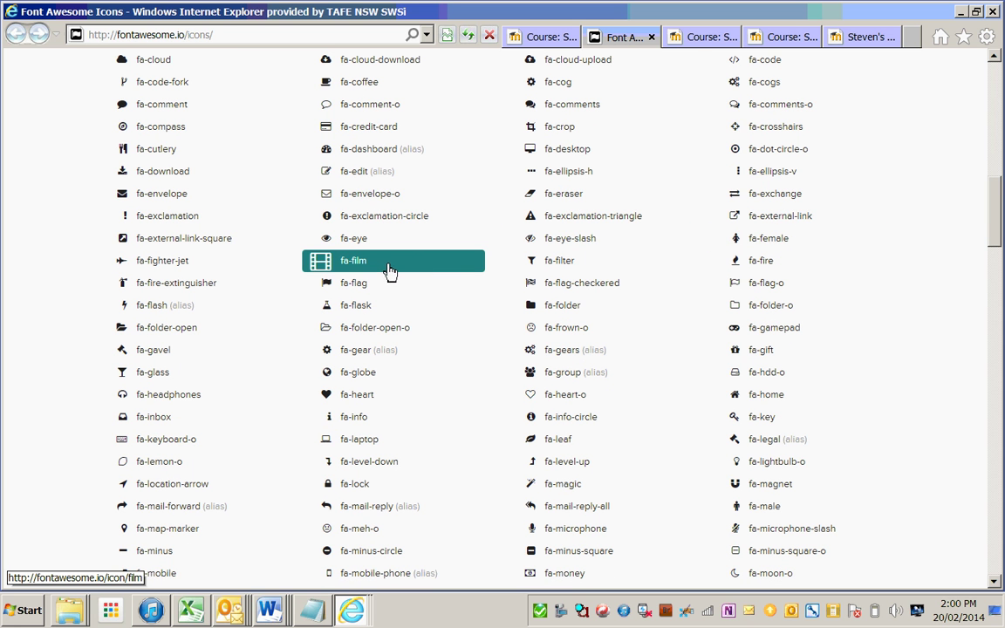
Return to the open forum post and insert the Custom label template into the message.
{"action": "left_click", "coordinate": [541, 37]}
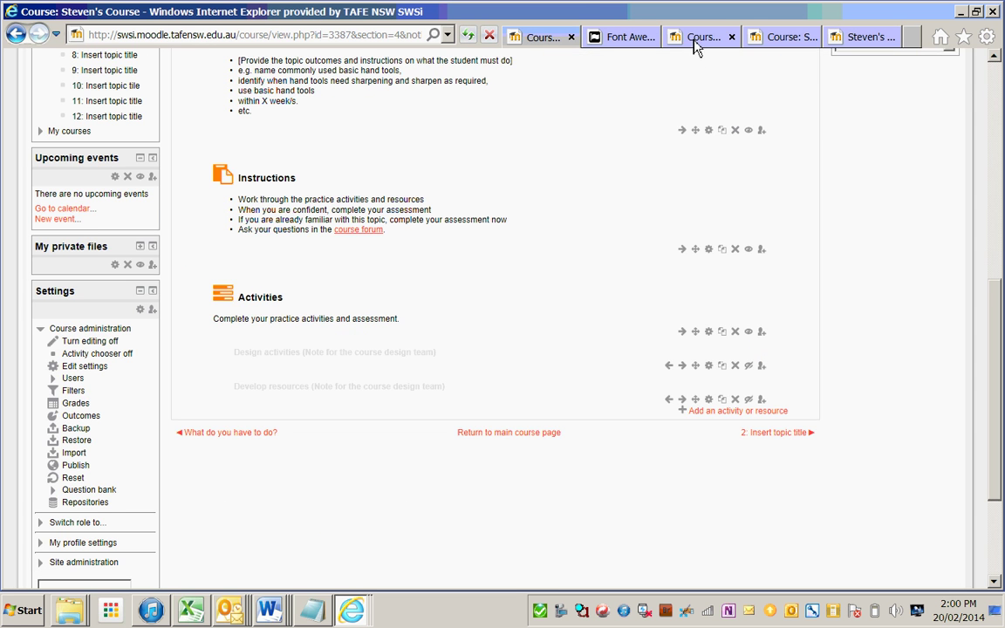
{"action": "left_click", "coordinate": [776, 37]}
{"action": "left_click", "coordinate": [837, 40]}
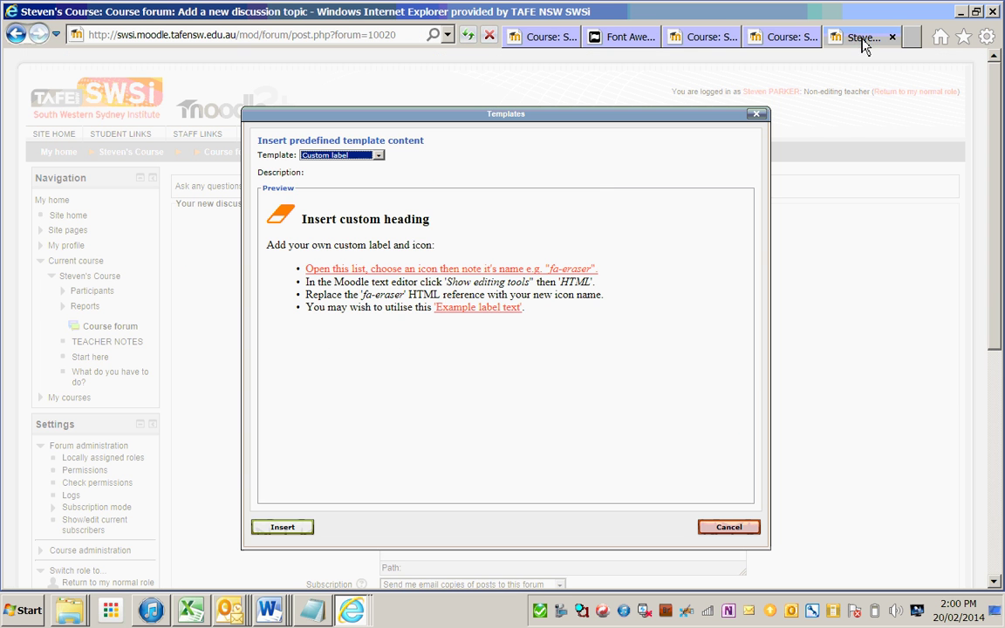
{"action": "left_click", "coordinate": [281, 528]}
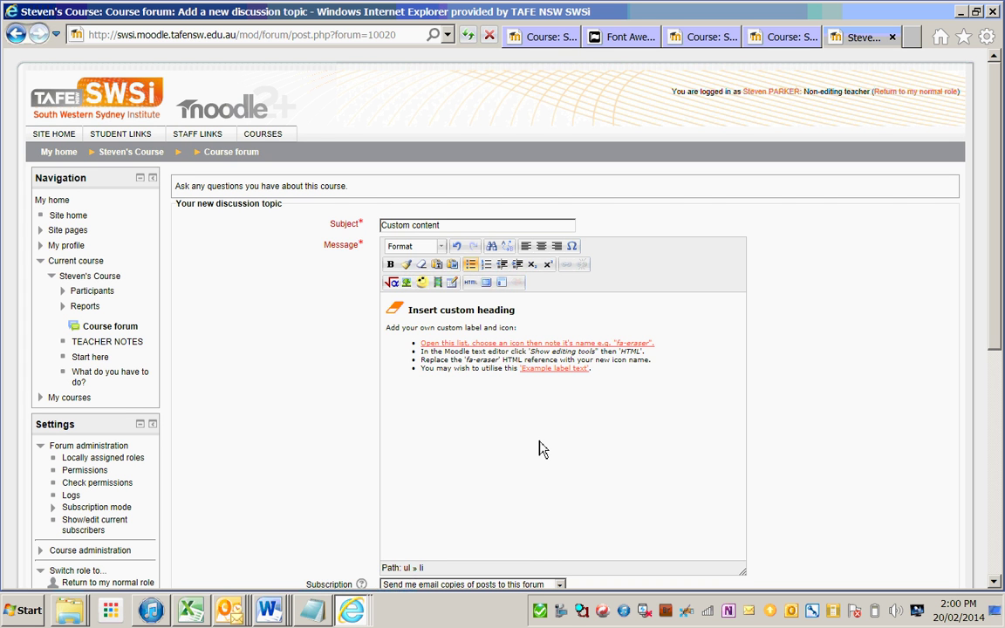
In the message's HTML source, replace the heading icon class fa-eraser with fa-film and apply the update.
{"action": "left_click", "coordinate": [472, 283]}
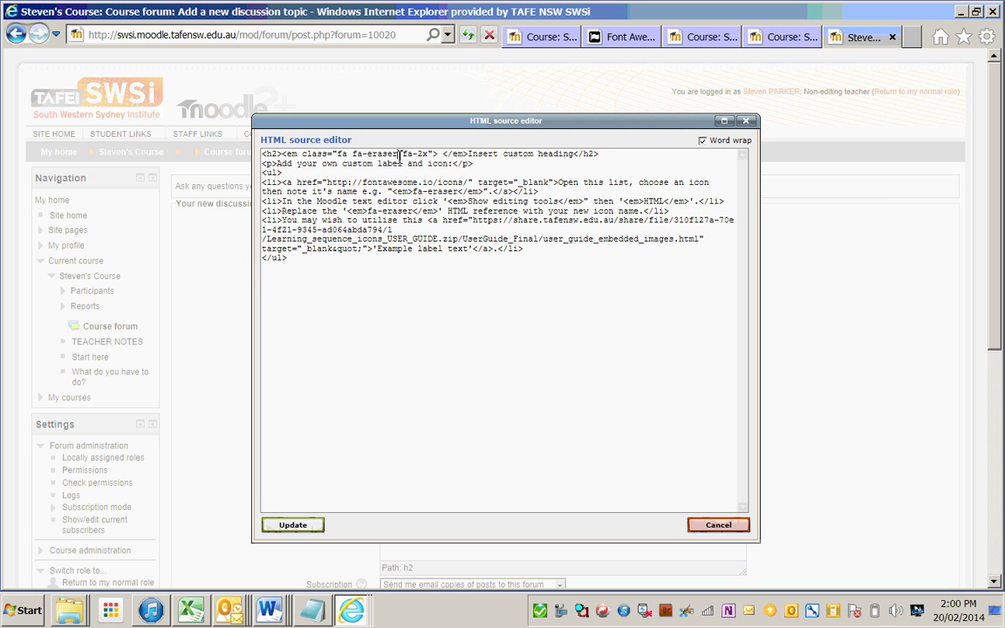
{"action": "left_click_drag", "start_coordinate": [397, 155], "coordinate": [373, 153]}
{"action": "type", "text": "tr"}
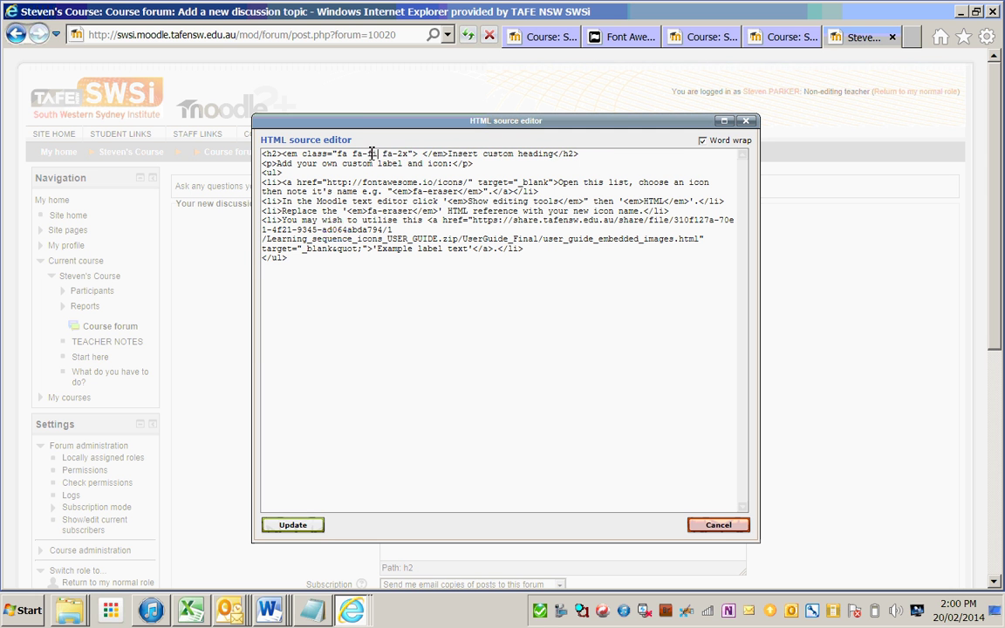
{"action": "type", "text": "a"}
{"action": "type", "text": "m"}
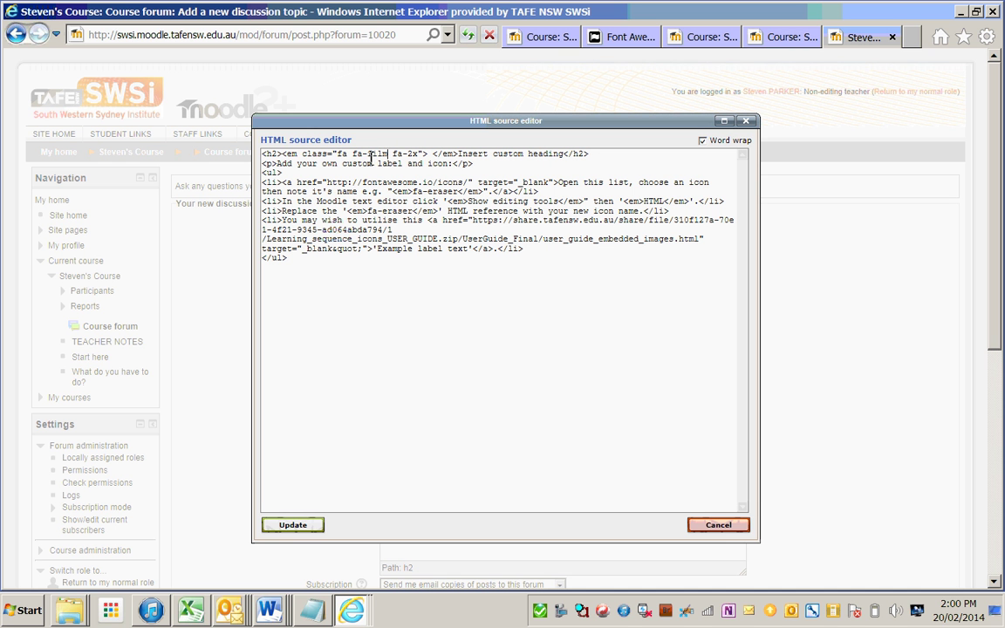
{"action": "left_click", "coordinate": [301, 526]}
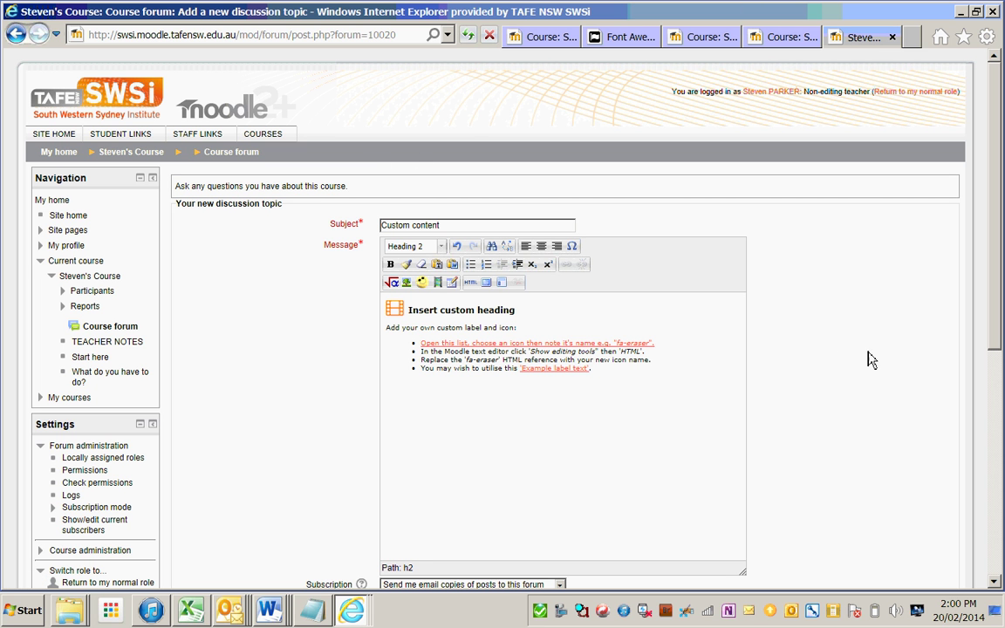
Insert the predefined Add audio template on a new line below the custom label's bullet list, allowing its content to load.
{"action": "left_click", "coordinate": [620, 373]}
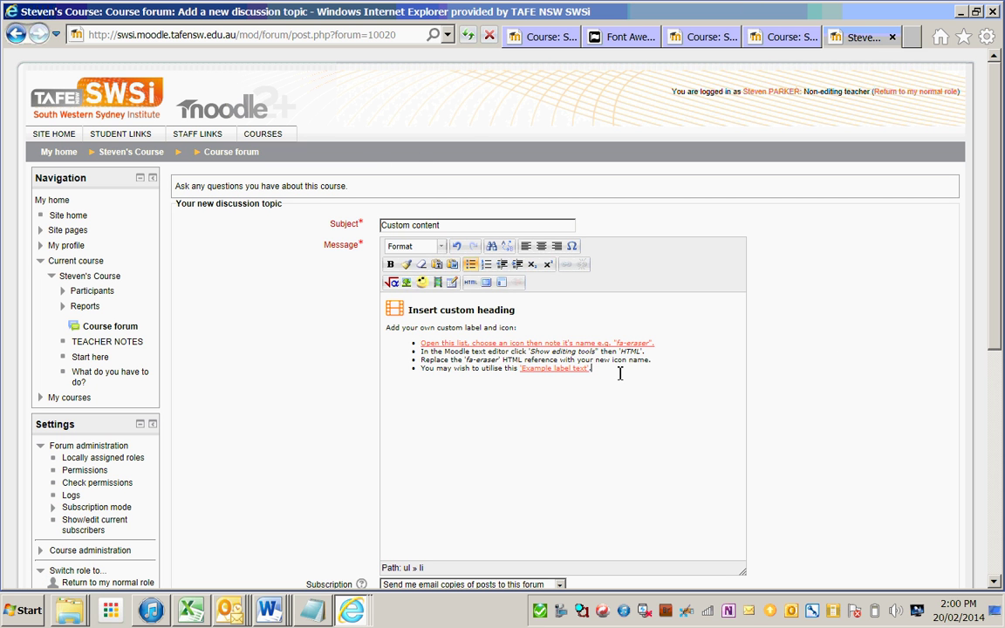
{"action": "key", "text": "Return"}
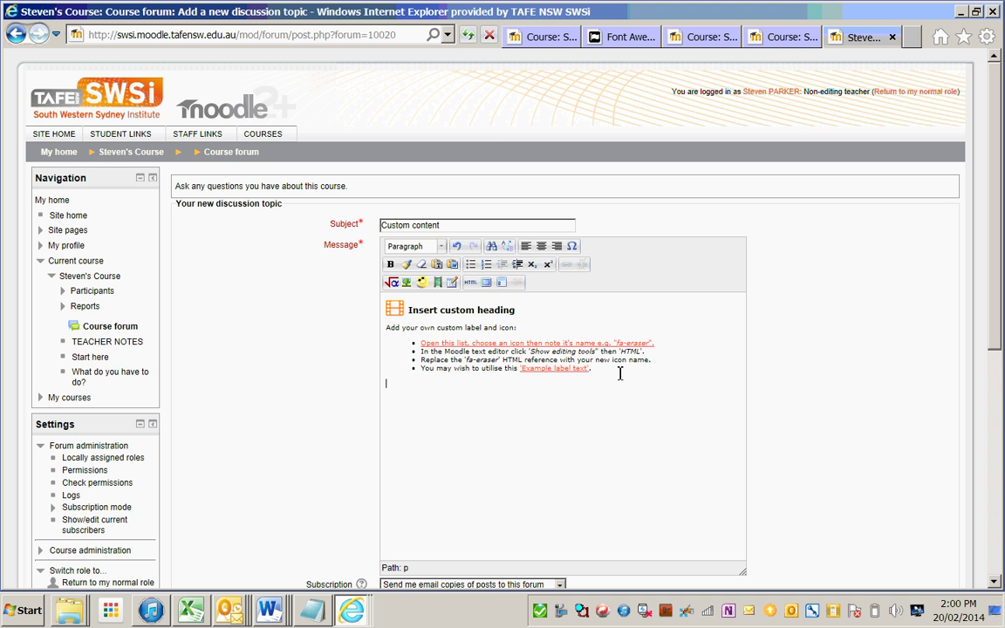
{"action": "left_click", "coordinate": [504, 286]}
{"action": "left_click", "coordinate": [377, 155]}
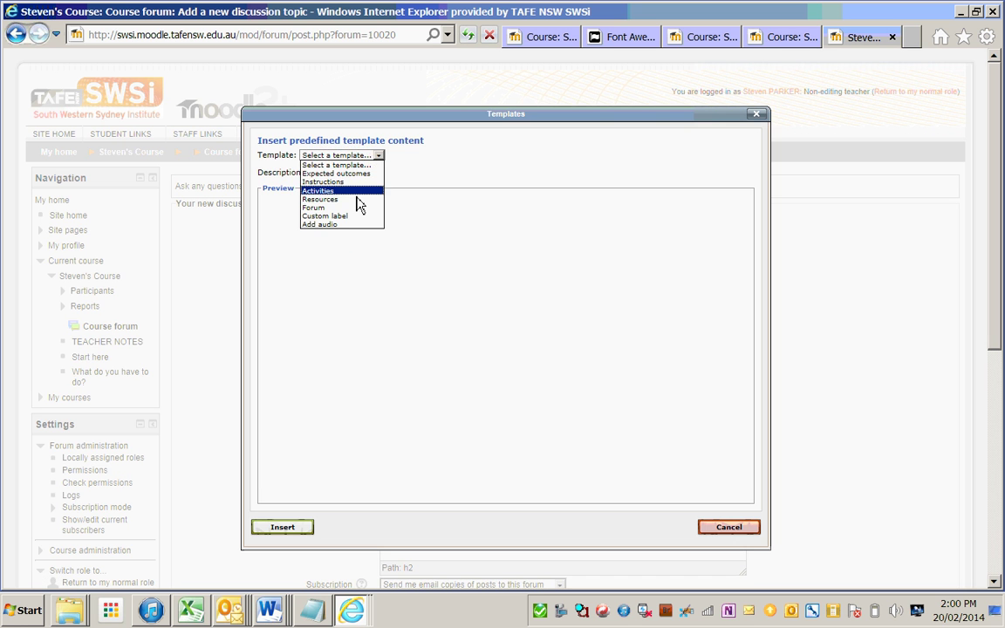
{"action": "left_click", "coordinate": [337, 225]}
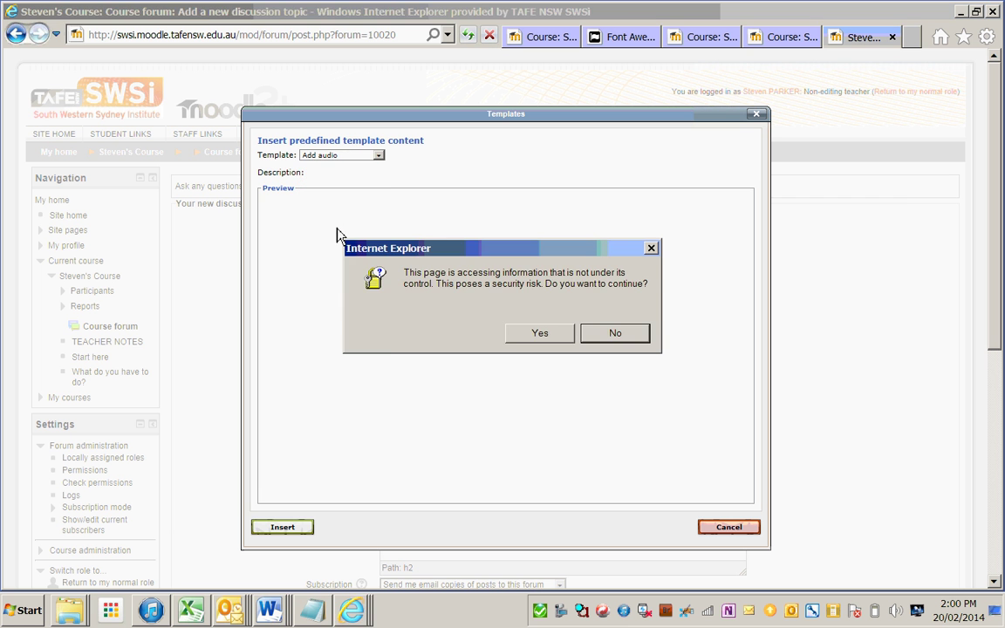
{"action": "left_click", "coordinate": [515, 330]}
{"action": "left_click", "coordinate": [283, 528]}
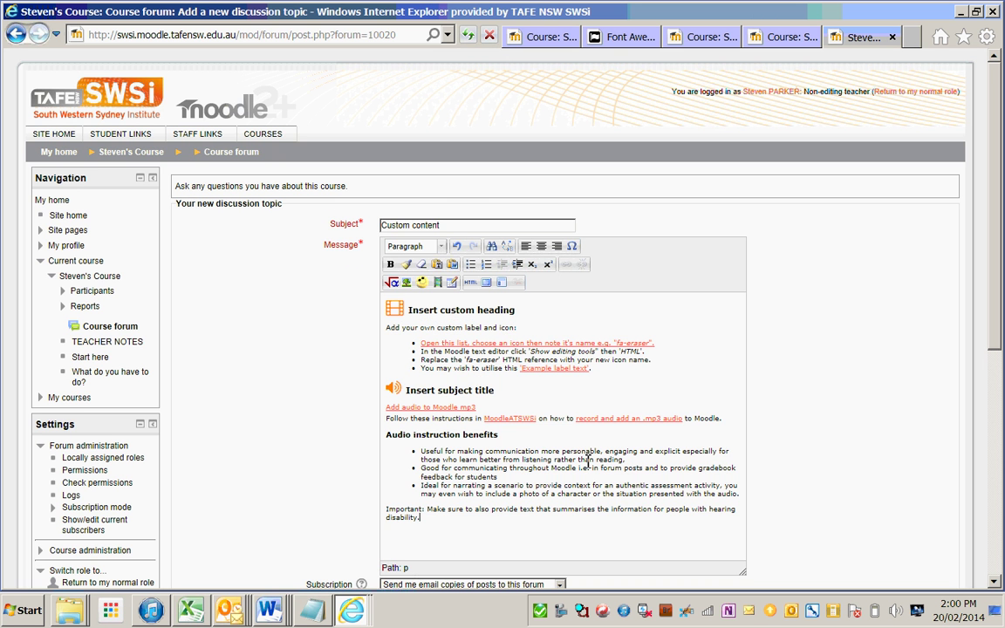
Post the new discussion topic to the forum and open the Custom content discussion.
{"action": "left_click_drag", "start_coordinate": [999, 329], "coordinate": [972, 513]}
{"action": "left_click", "coordinate": [662, 452]}
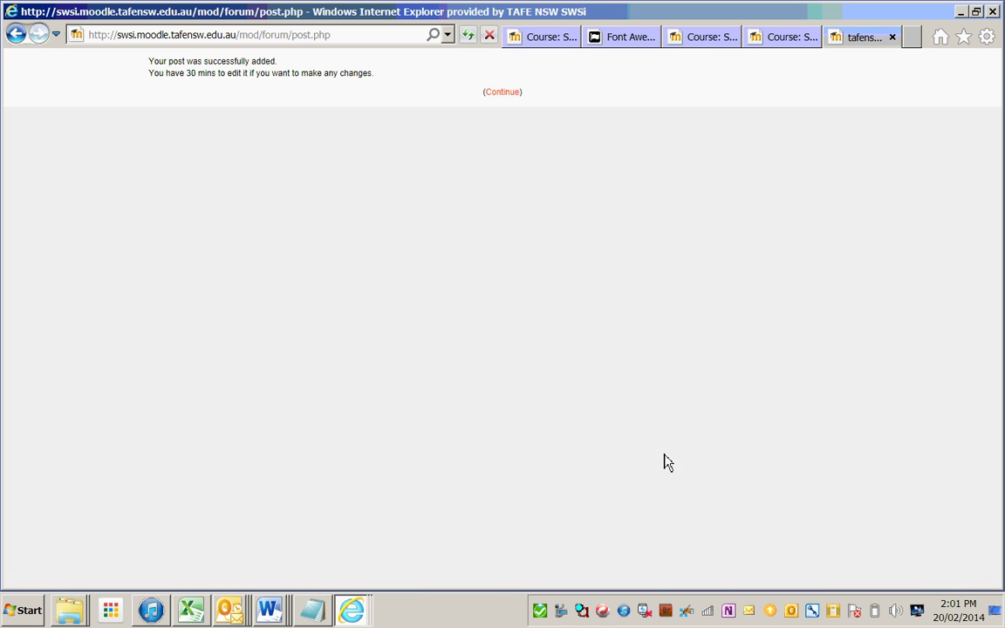
{"action": "left_click", "coordinate": [499, 98]}
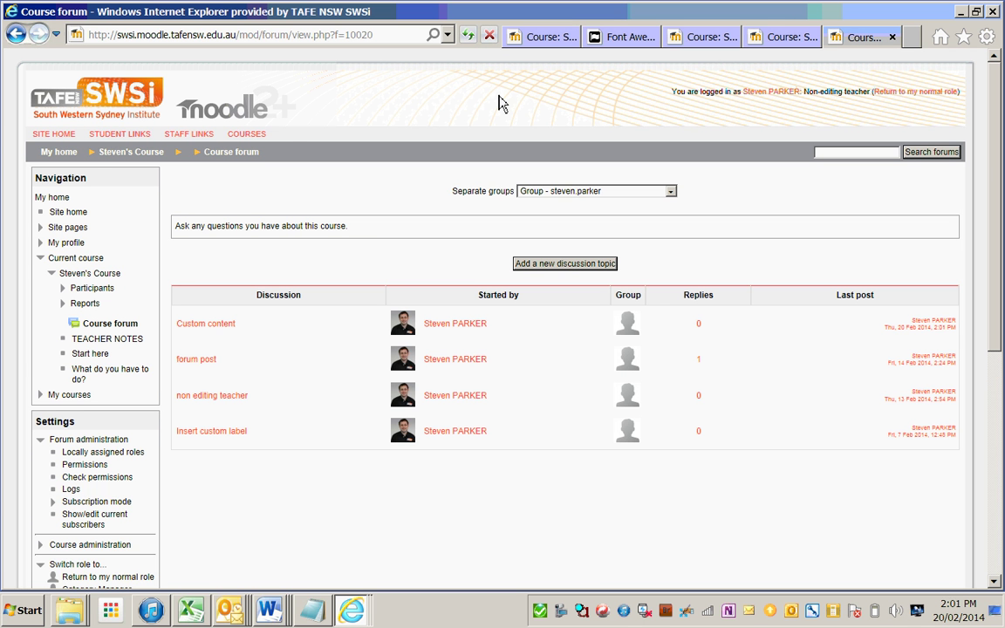
{"action": "left_click", "coordinate": [224, 331]}
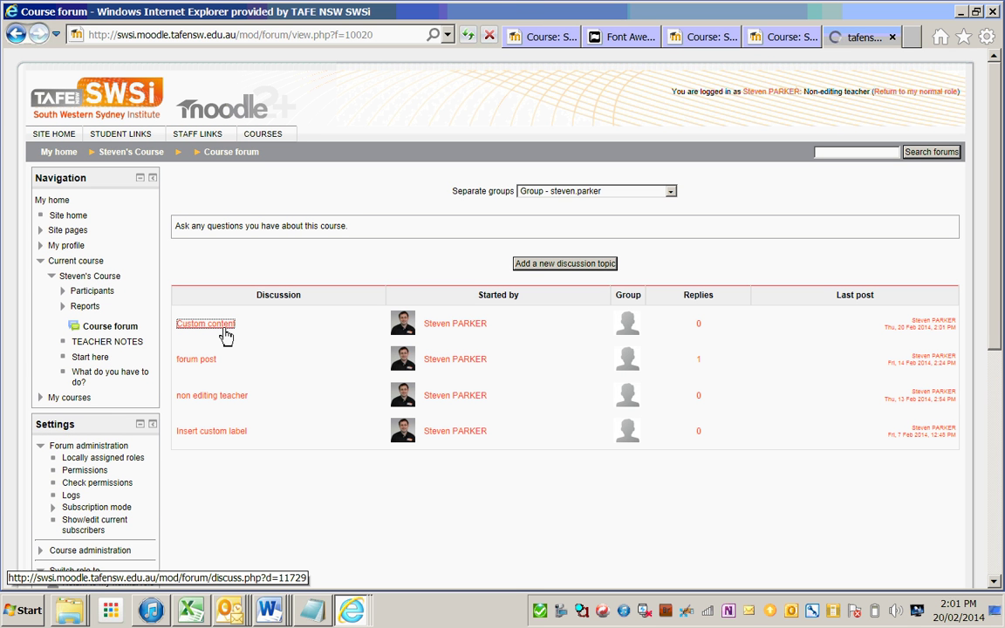